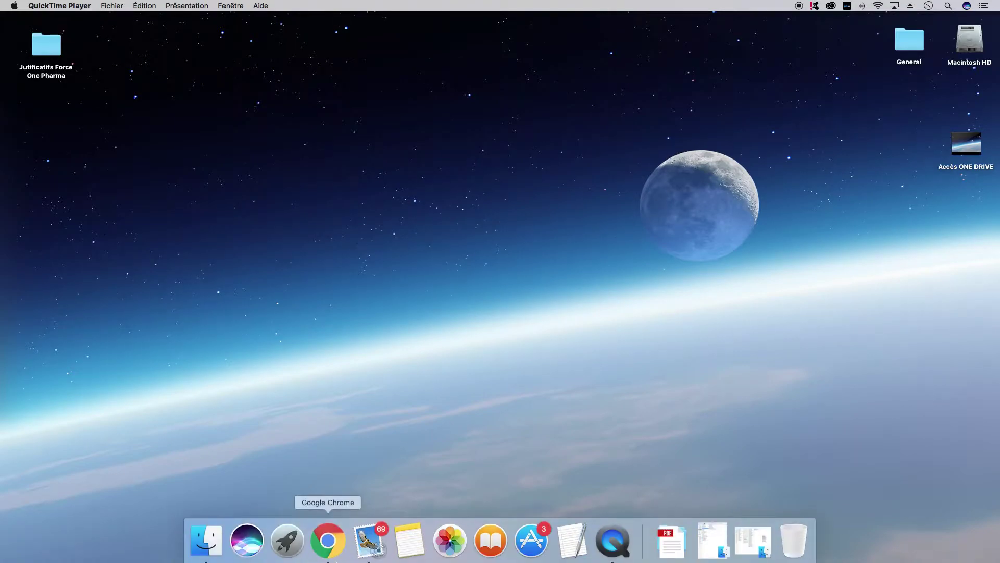
# - Open office.com in a maximized Google Chrome window
pyautogui.click(336, 558)
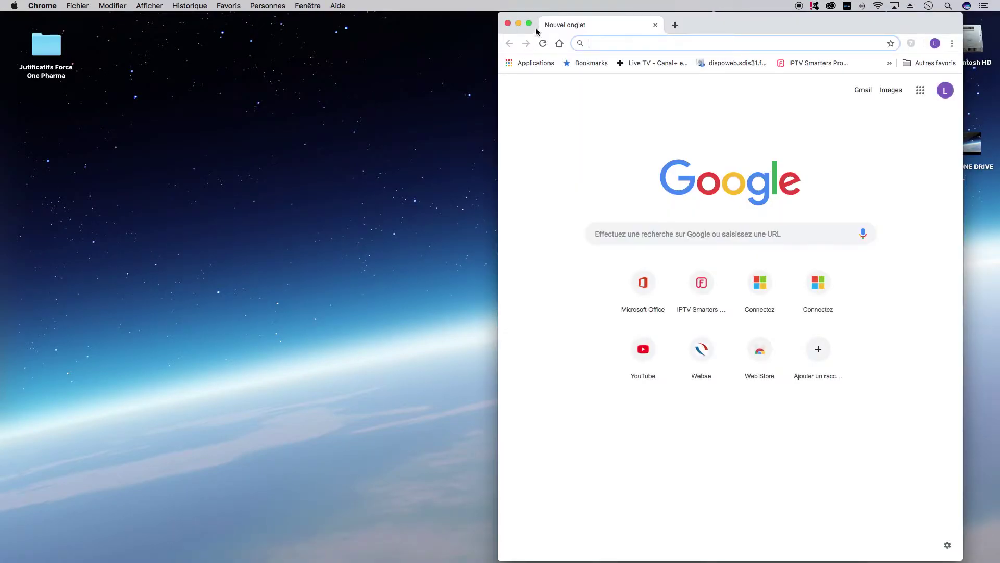
pyautogui.click(529, 23)
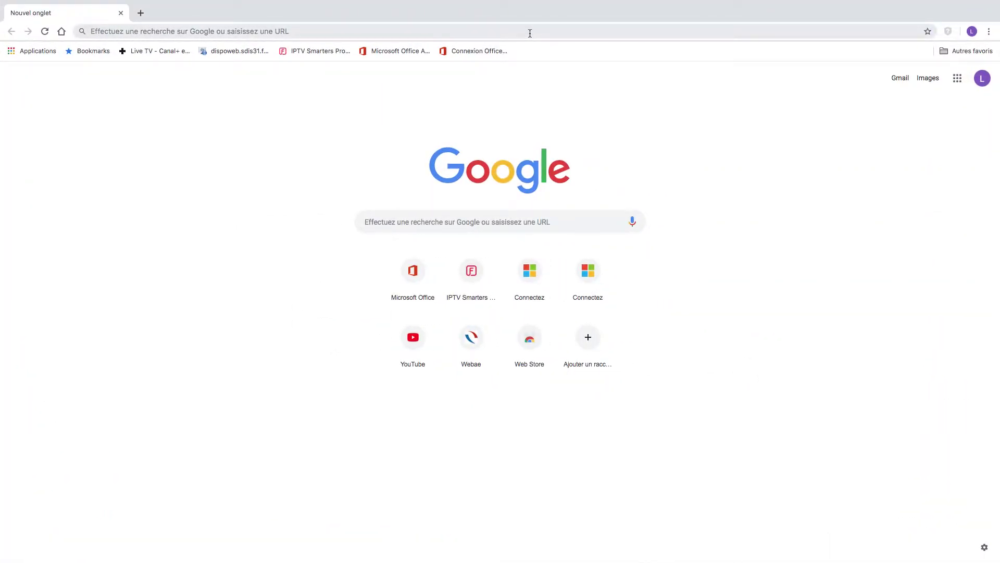
pyautogui.click(530, 33)
pyautogui.write('o')
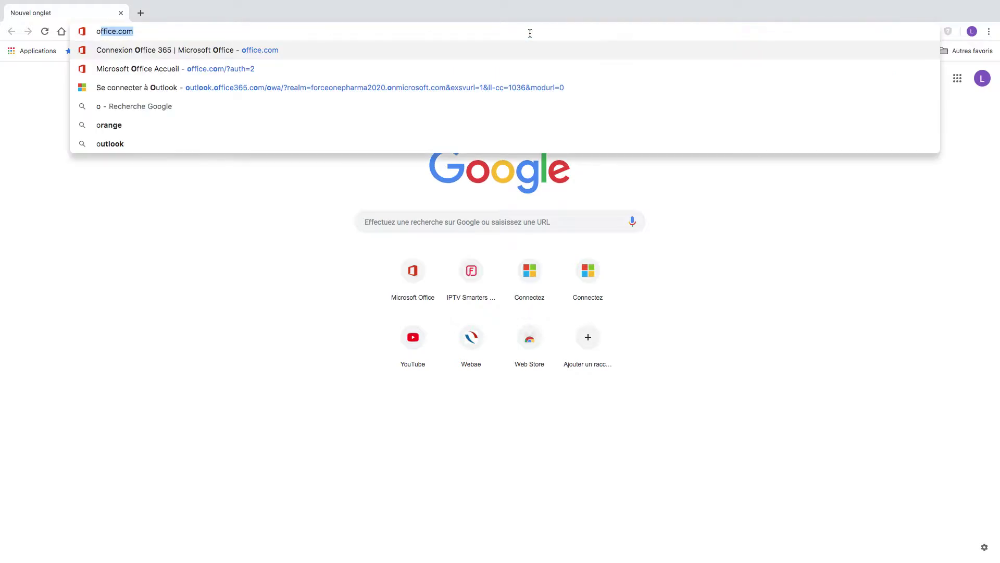
pyautogui.write('ffice.com')
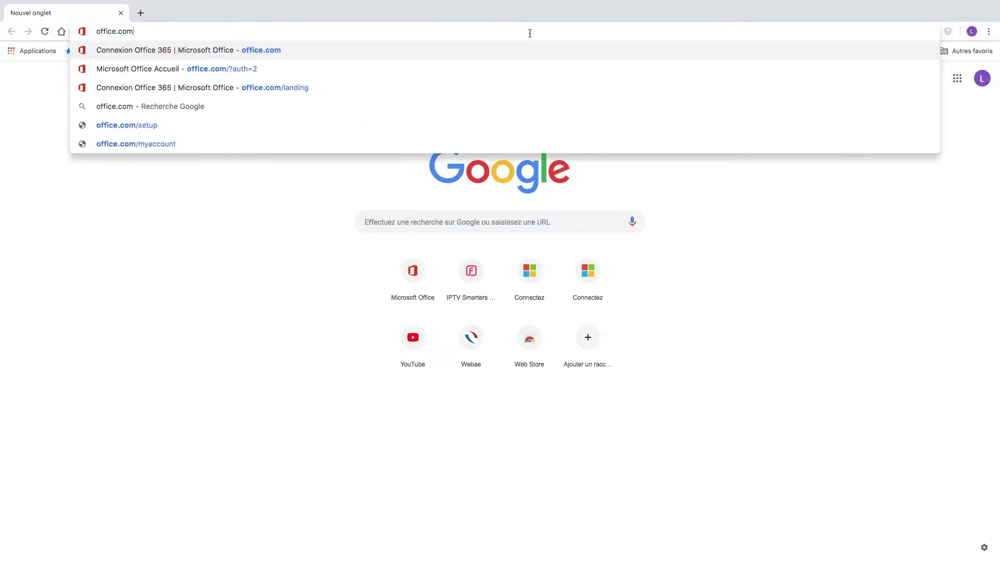
pyautogui.press('Return')
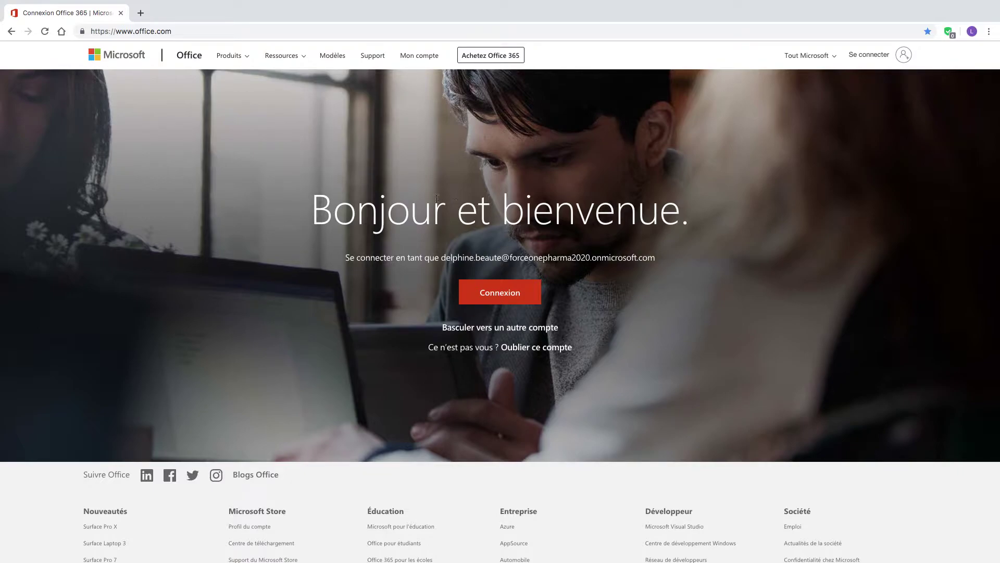
# - Sign in to Office with the remembered account and its saved password, postponing the request for more security information
pyautogui.click(502, 296)
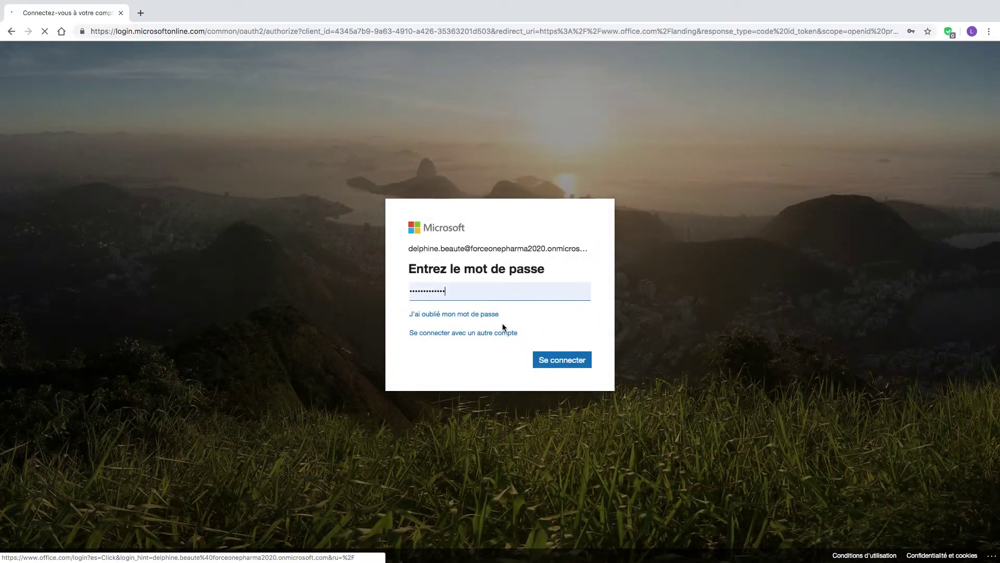
pyautogui.click(561, 361)
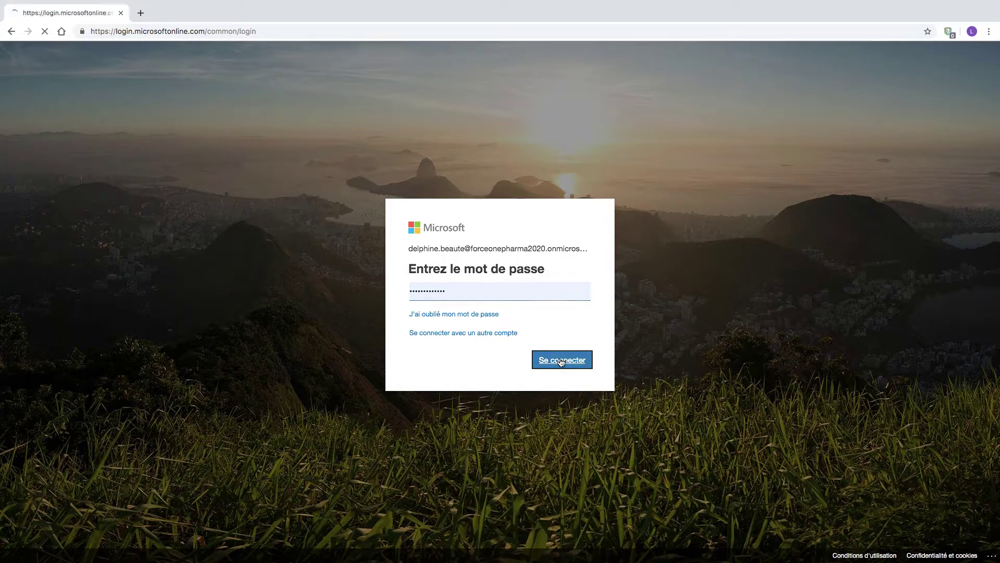
pyautogui.click(473, 302)
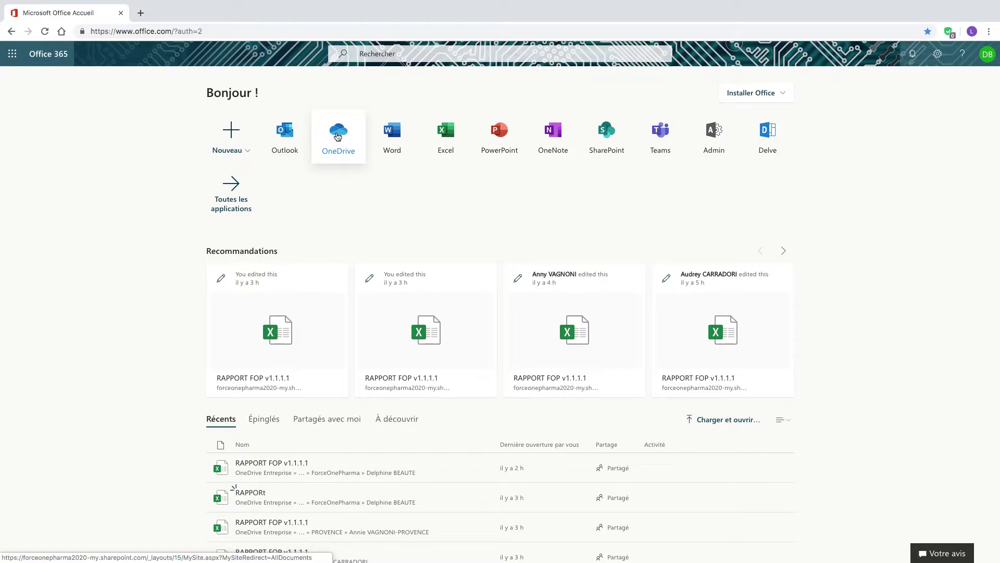
# - Open OneDrive, postponing the security information request, and go to the REGIONS folder inside ForceOnePharma
pyautogui.click(337, 137)
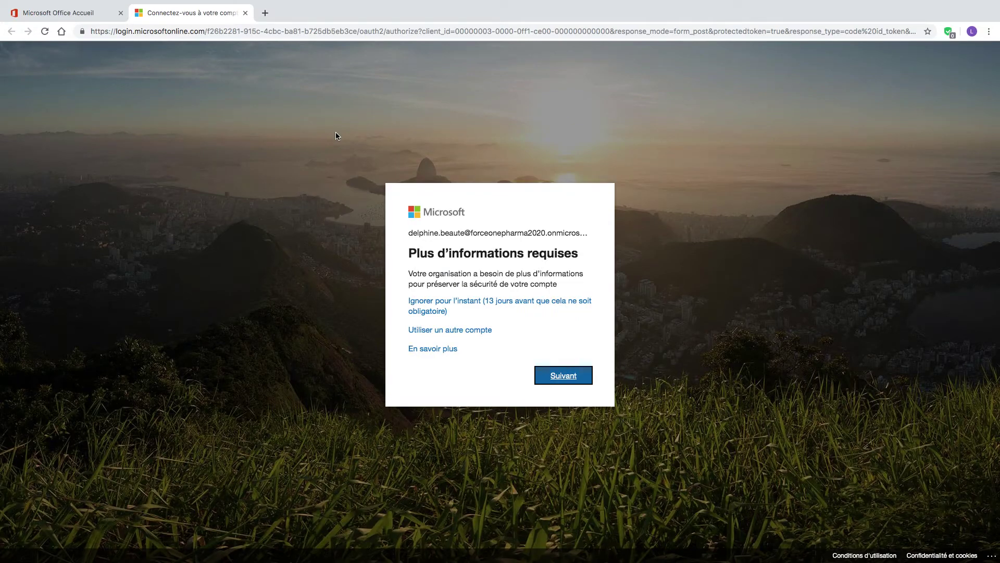
pyautogui.click(417, 303)
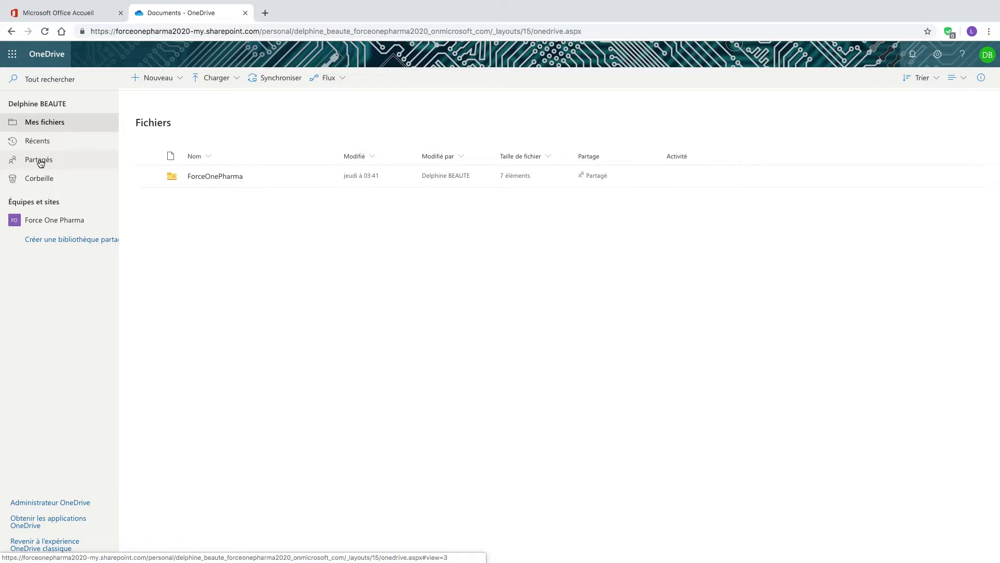
pyautogui.click(206, 177)
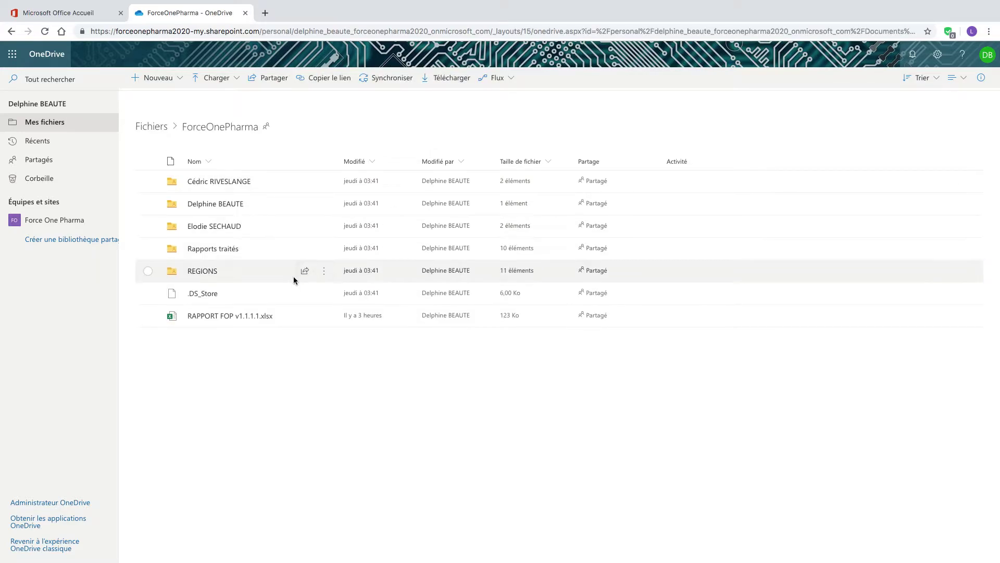
pyautogui.click(204, 272)
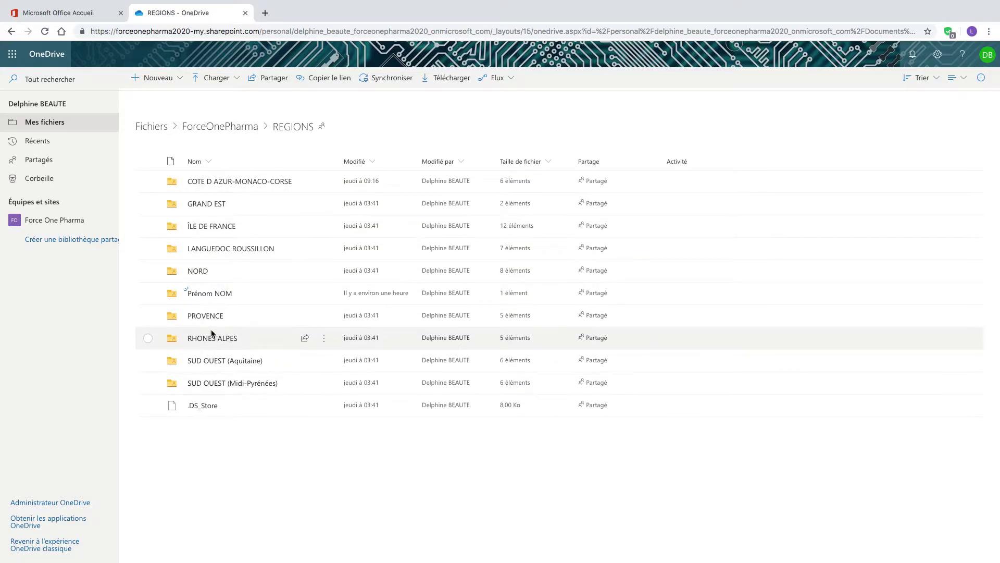
# - Look into the PROVENCE folder, return to REGIONS, and open RAPPORT FOP v1.1.1.1.xlsx from the Prénom NOM folder
pyautogui.click(205, 316)
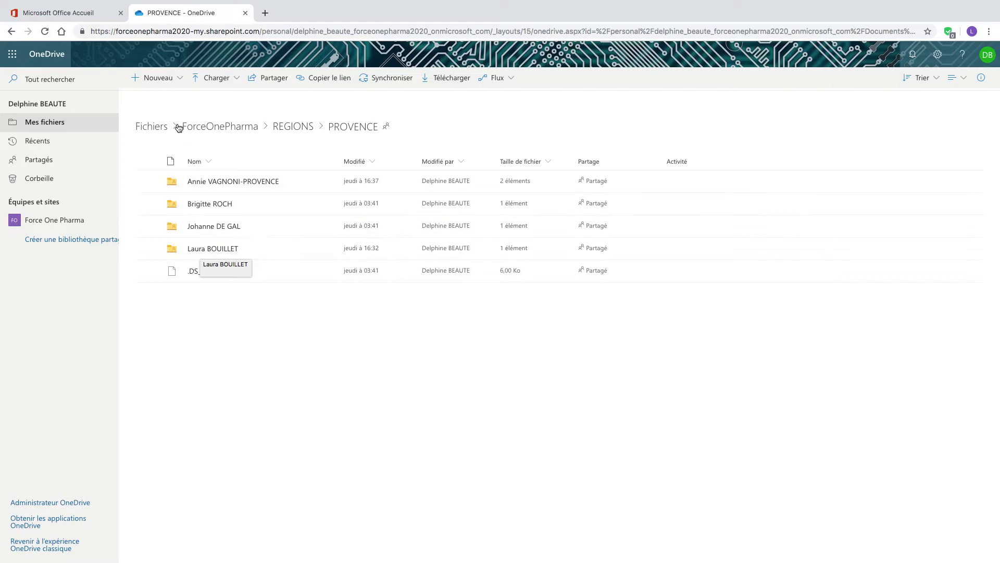
pyautogui.click(11, 31)
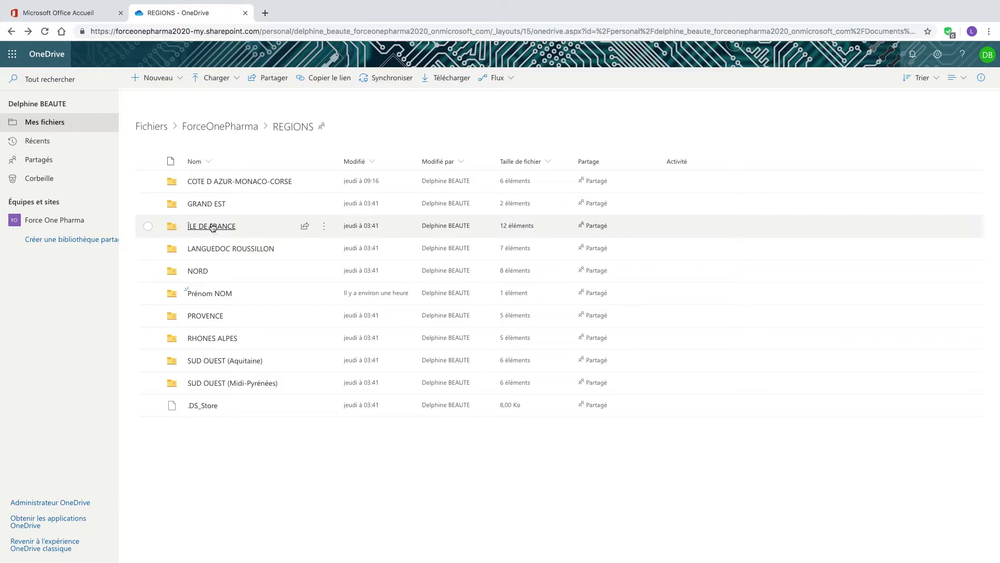
pyautogui.click(208, 295)
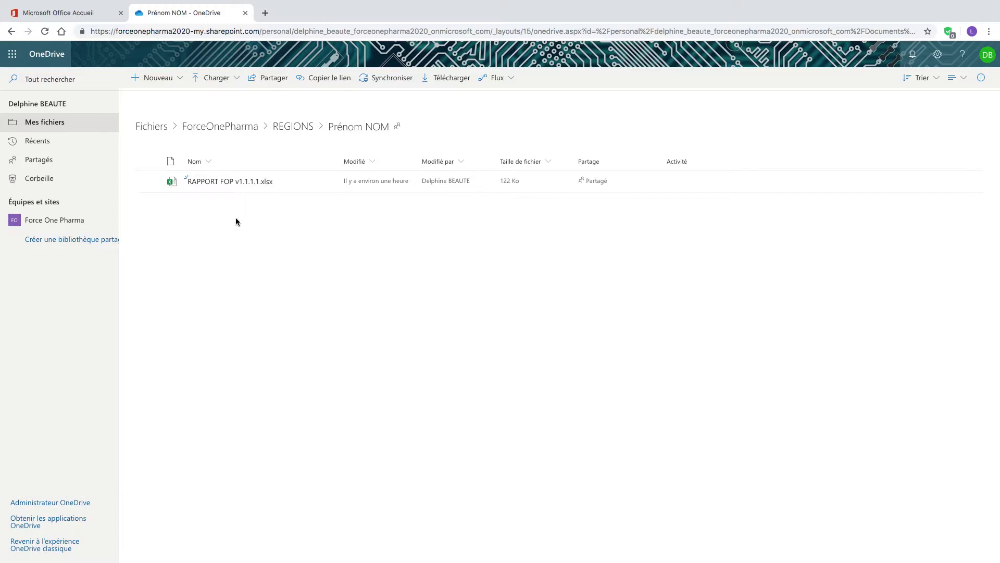
pyautogui.click(216, 182)
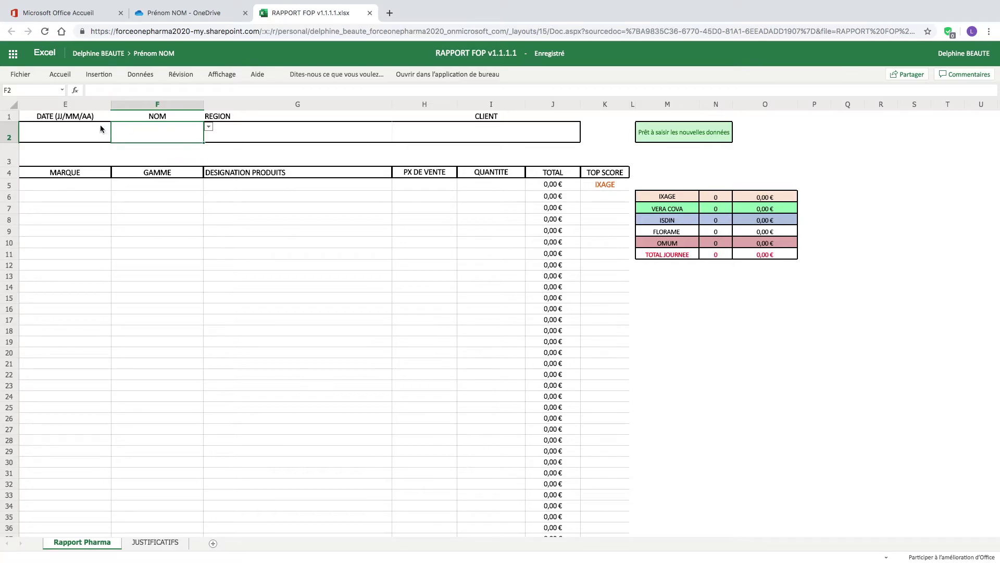
# - Enter 20/11/2019 as the report date in E2 and choose the employee's name for the NOM field in F2
pyautogui.click(73, 134)
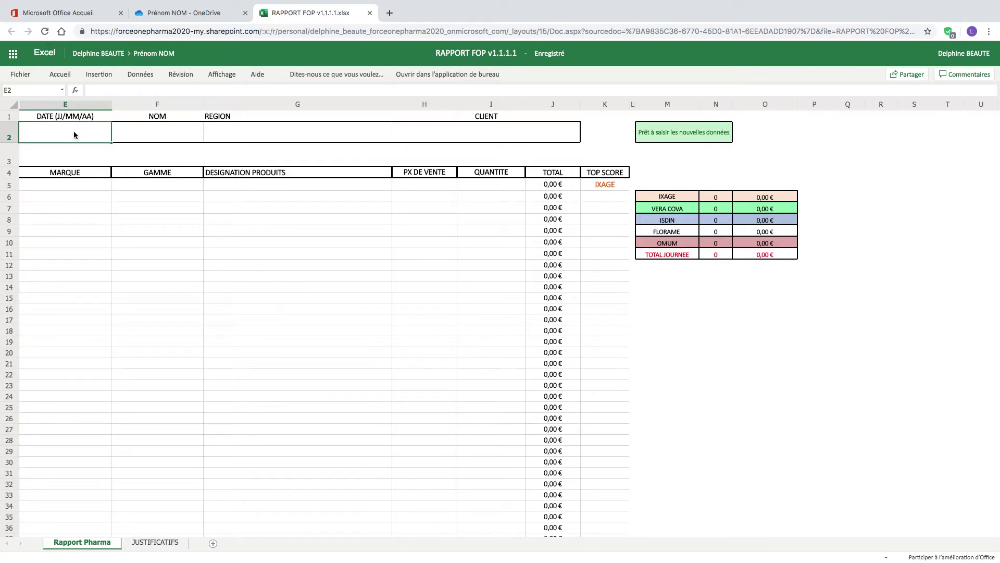
pyautogui.doubleClick(74, 133)
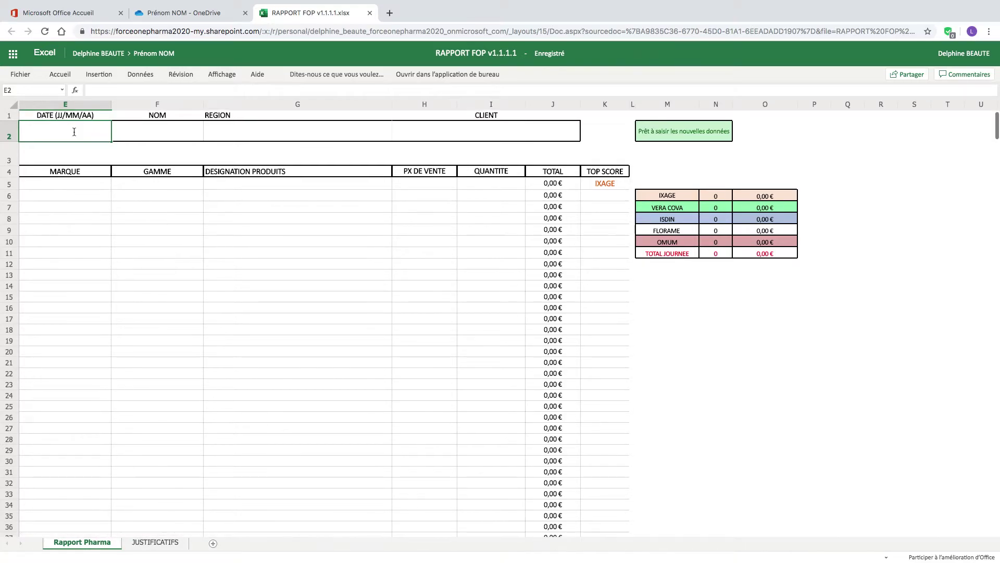
pyautogui.write('20/11/2019')
pyautogui.click(131, 131)
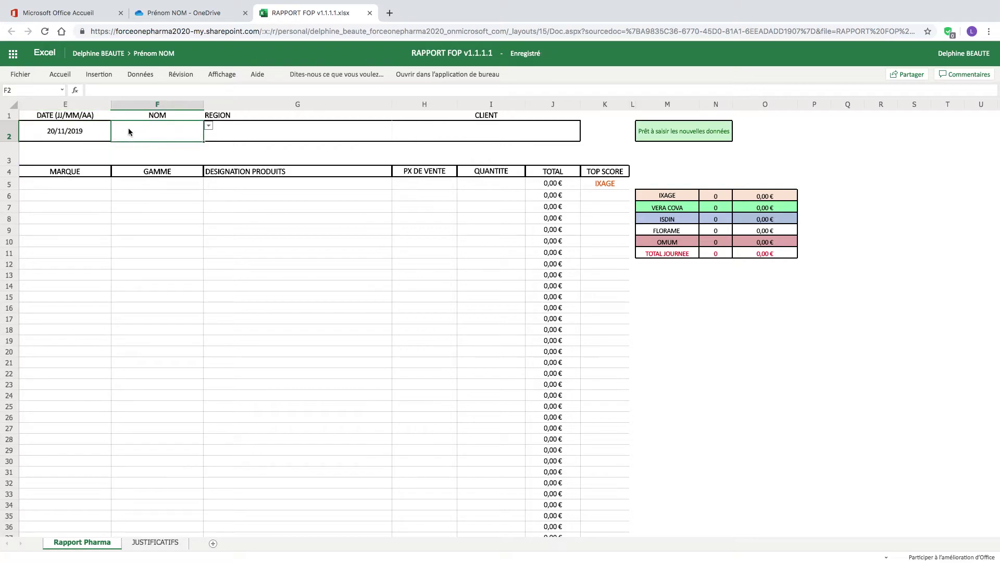
pyautogui.click(209, 128)
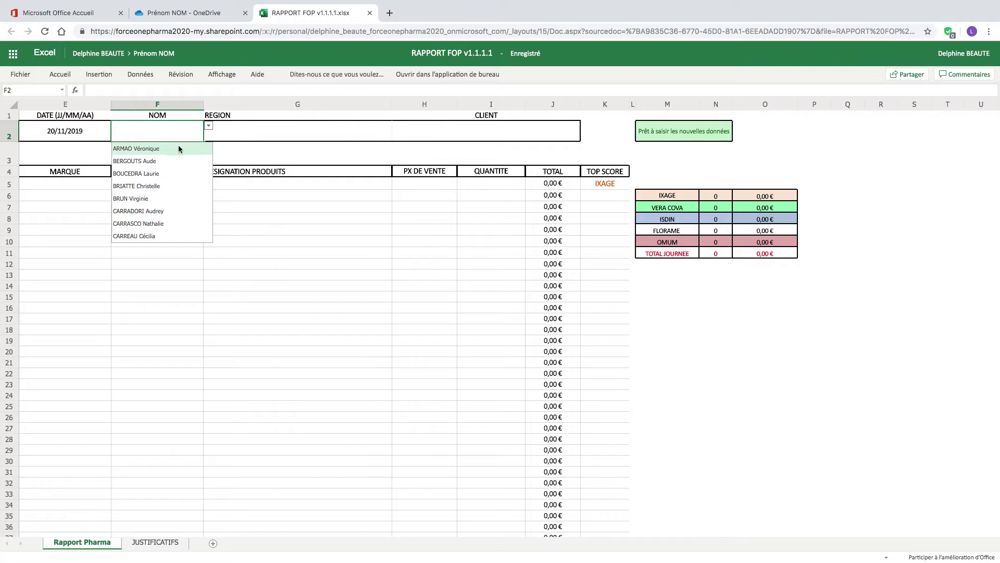
pyautogui.scroll(-3, 154, 225)
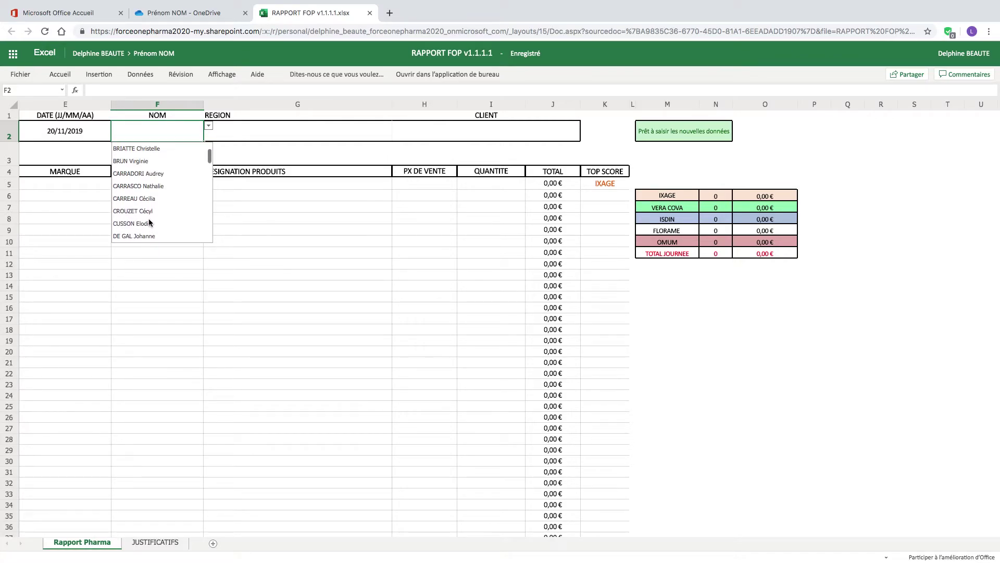
pyautogui.click(143, 186)
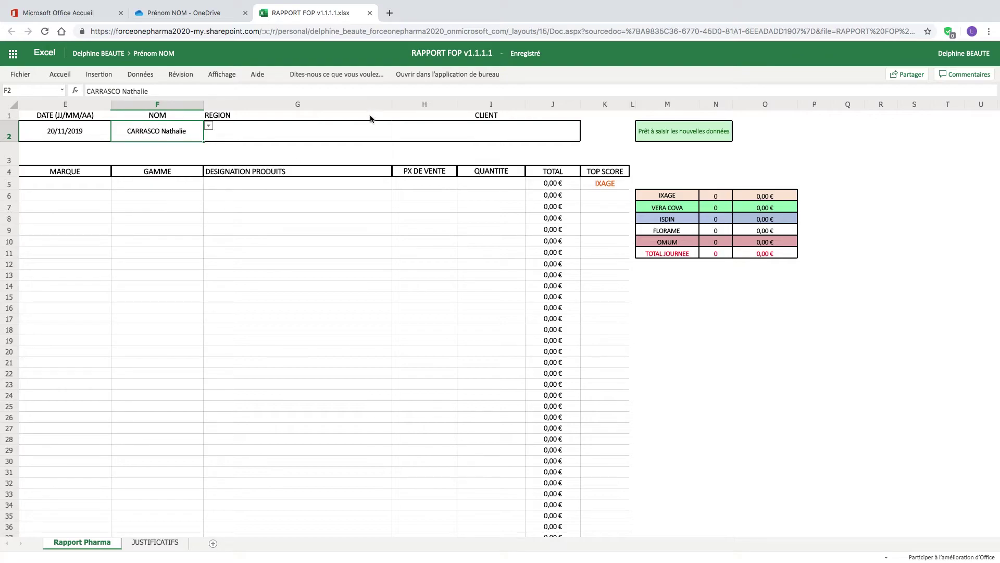
# - Set the report's region to PROVENCE and its client to DE CAROLI MARSEILLE
pyautogui.click(360, 131)
pyautogui.click(397, 126)
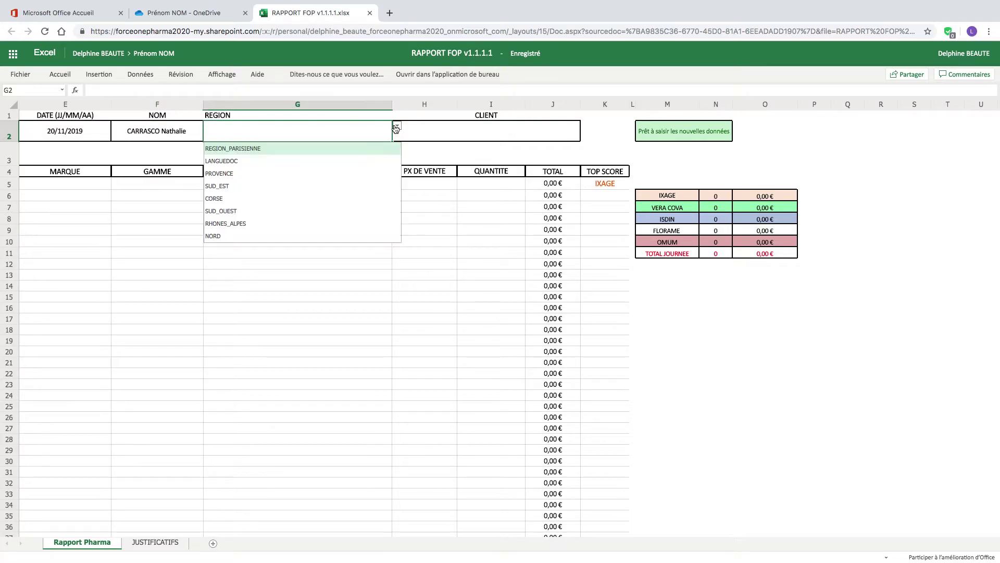
pyautogui.click(226, 176)
pyautogui.click(467, 131)
pyautogui.click(585, 128)
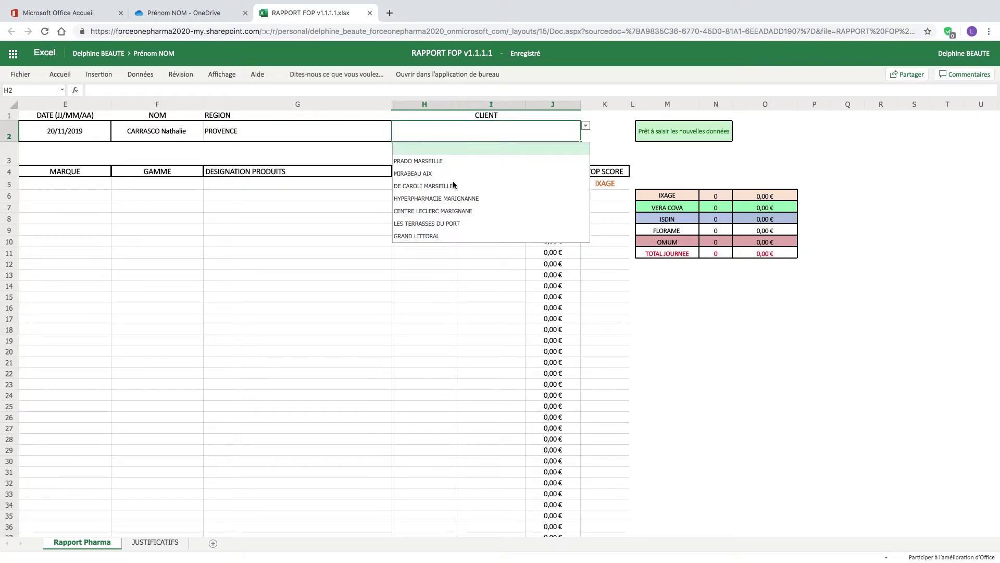
pyautogui.click(453, 186)
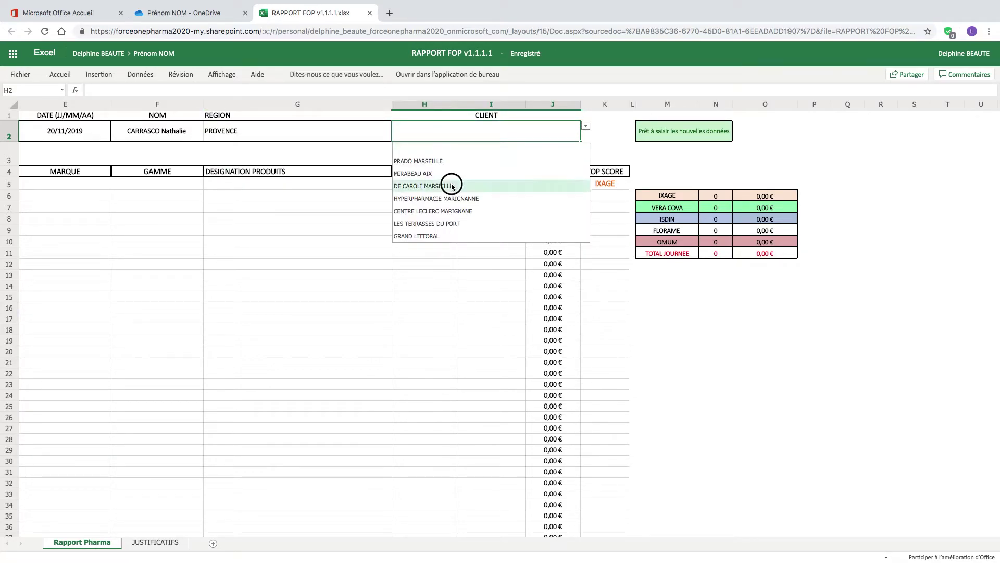
# - Choose FLORAME as the brand and NUTRITION as the range for the first product line in row 5
pyautogui.click(92, 183)
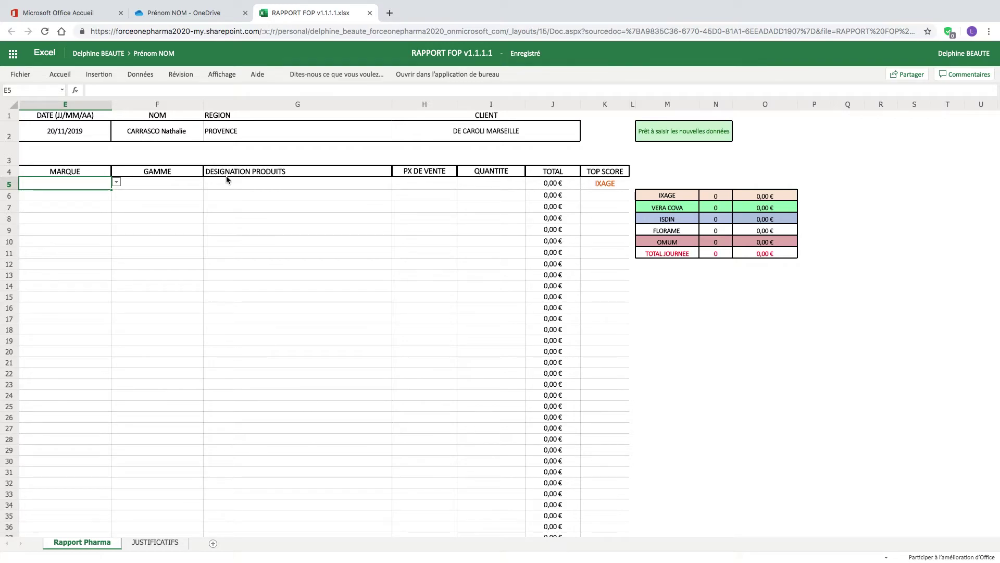
pyautogui.click(116, 183)
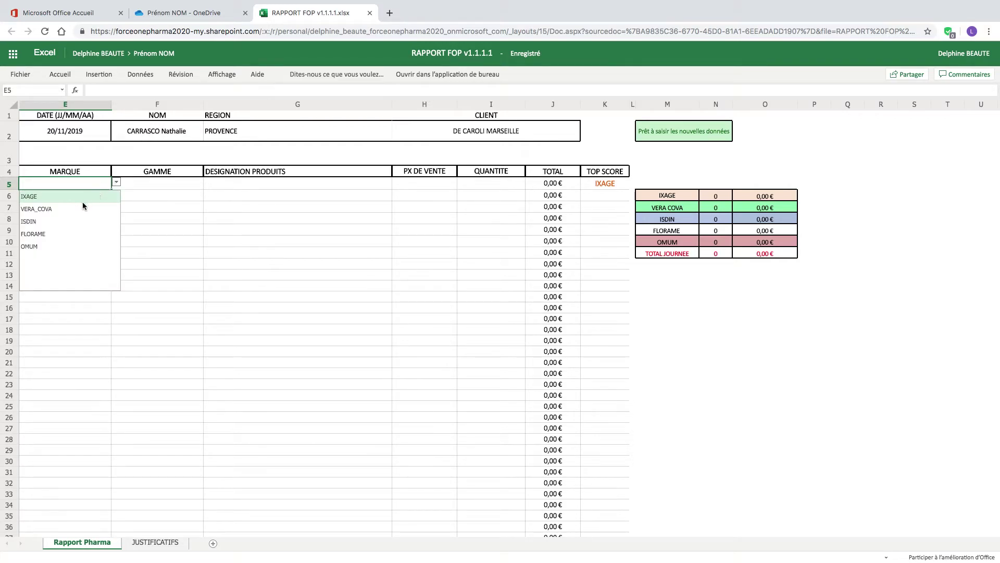
pyautogui.click(37, 233)
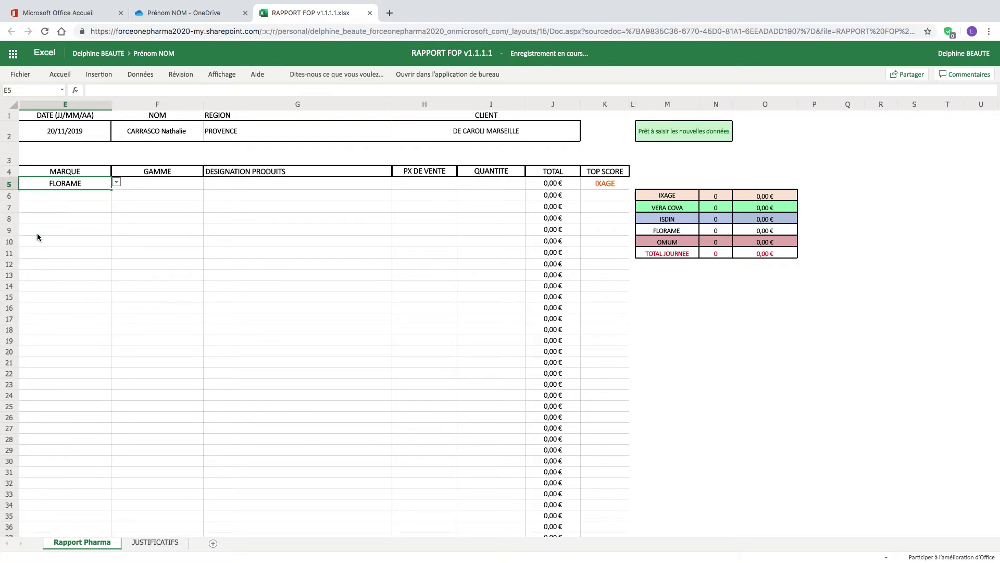
pyautogui.click(179, 187)
pyautogui.click(209, 181)
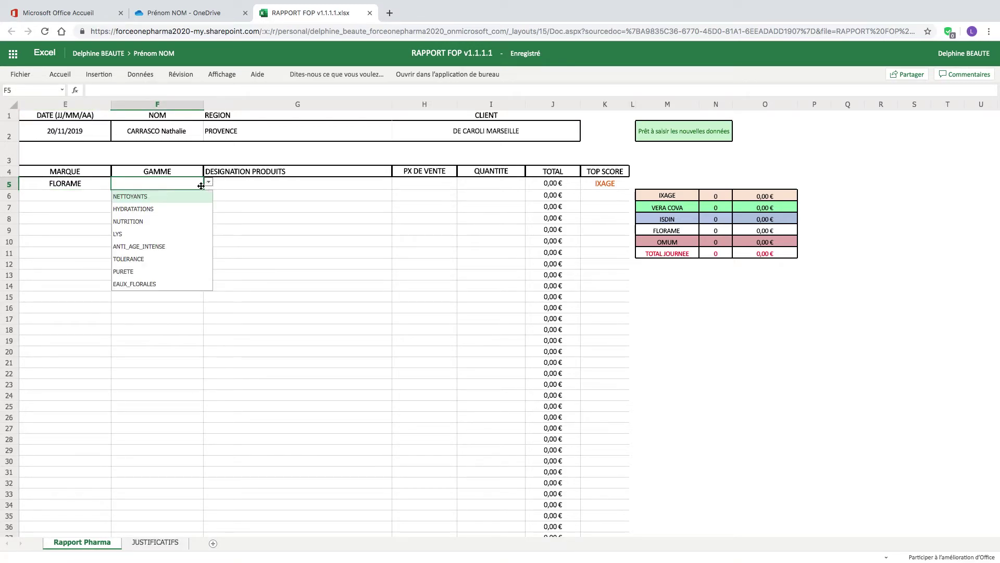
pyautogui.click(134, 226)
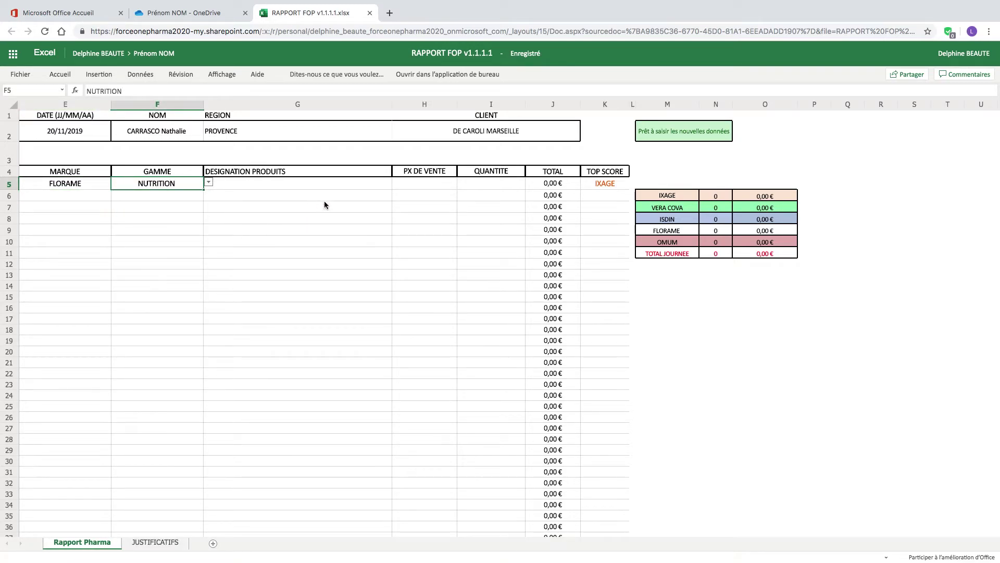
# - Choose "Déodorant bille douceur 50ml Nouveauté Mai 2019 !!!" as the product designation in G5
pyautogui.click(333, 183)
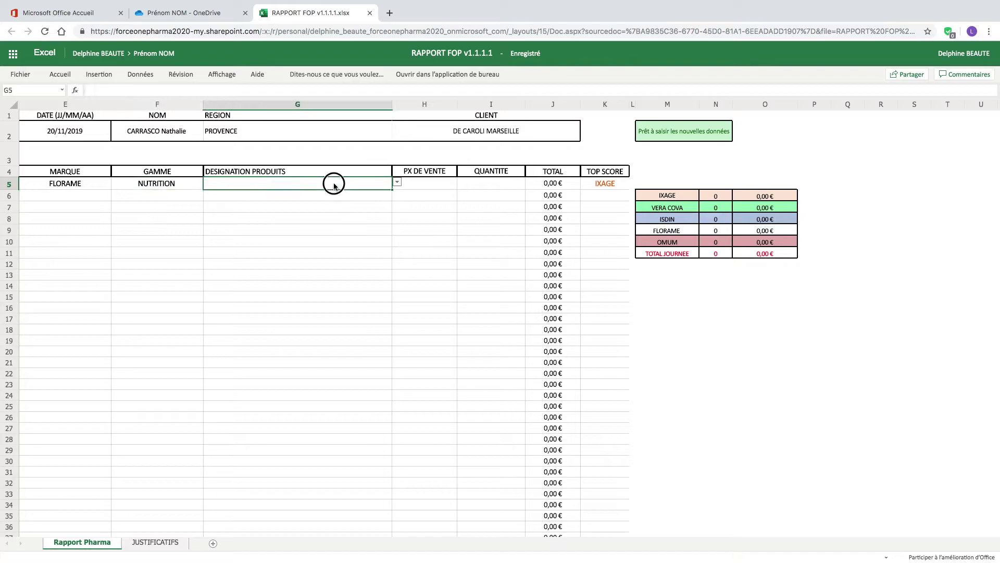
pyautogui.click(397, 183)
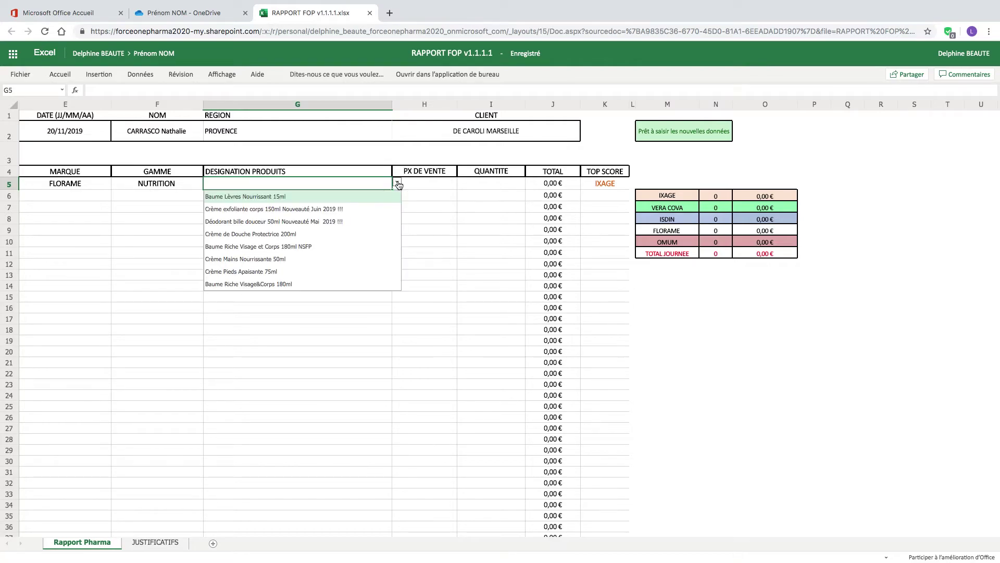
pyautogui.click(273, 221)
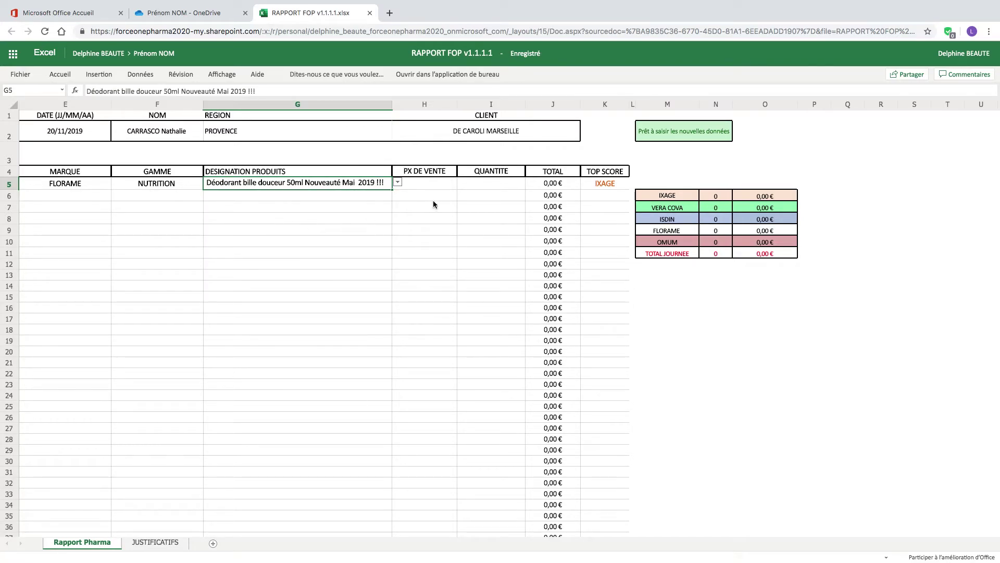
# - Enter a sale price of 5,90 and a quantity of 4 for the Florame deodorant line in row 5
pyautogui.click(439, 188)
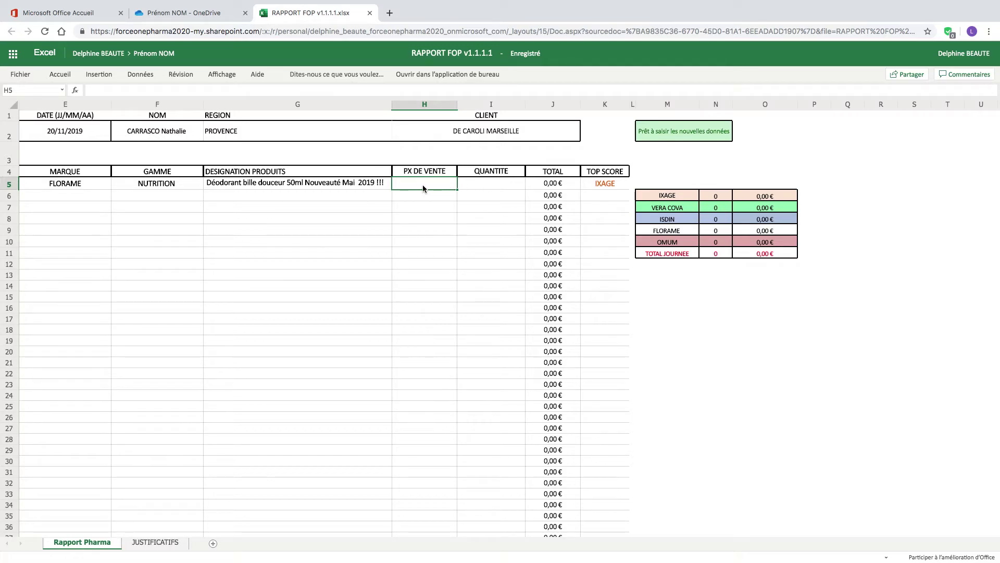
pyautogui.write('5,90')
pyautogui.click(495, 185)
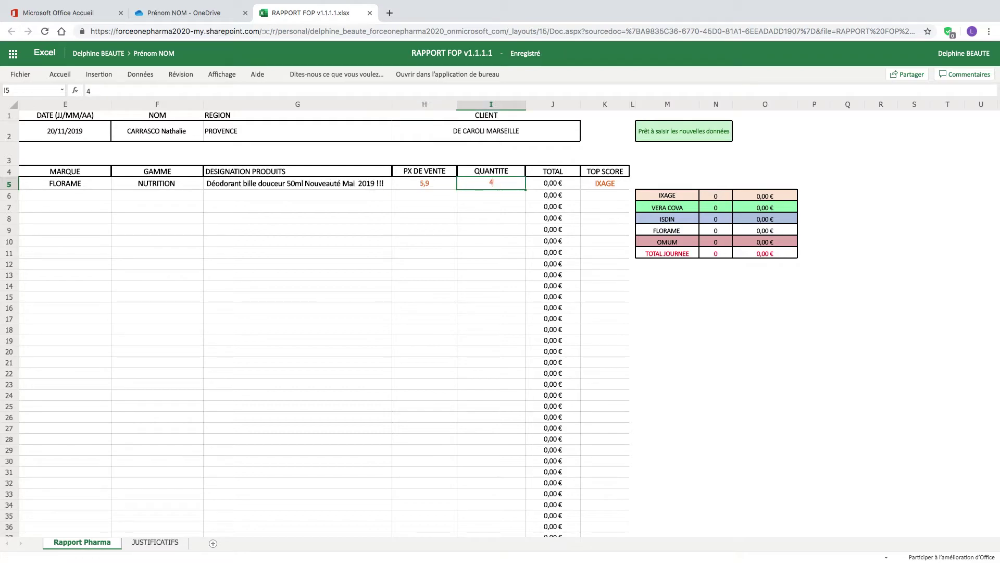
pyautogui.press('Tab')
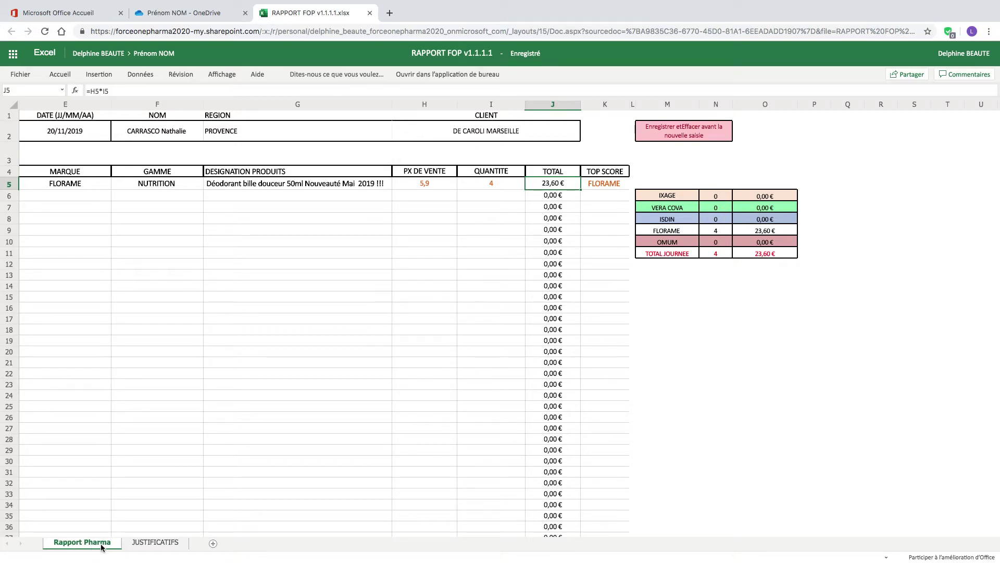
# - Look at the JUSTIFICATIFS sheet and return to the Rapport Pharma sheet
pyautogui.click(153, 545)
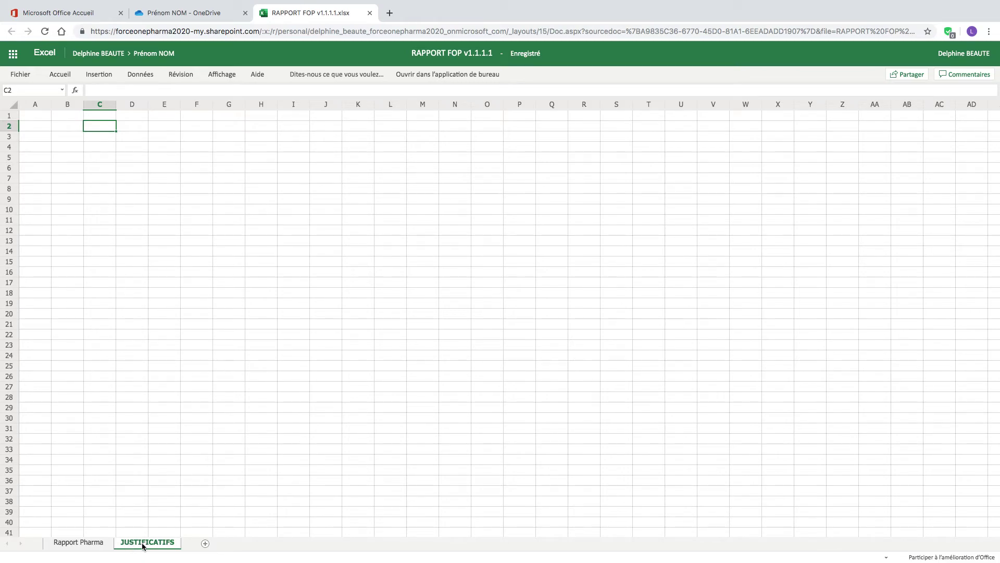
pyautogui.click(78, 542)
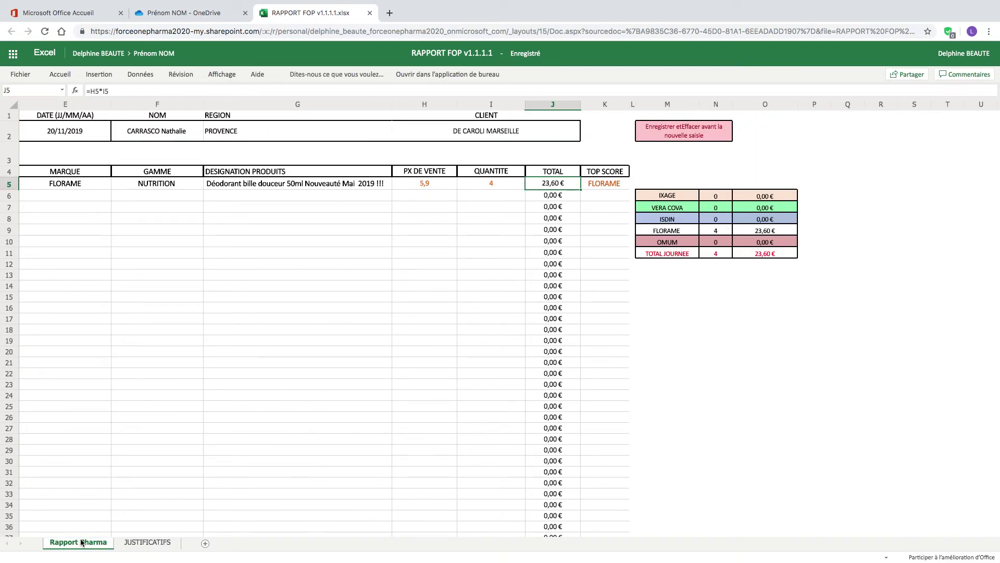
pyautogui.click(134, 543)
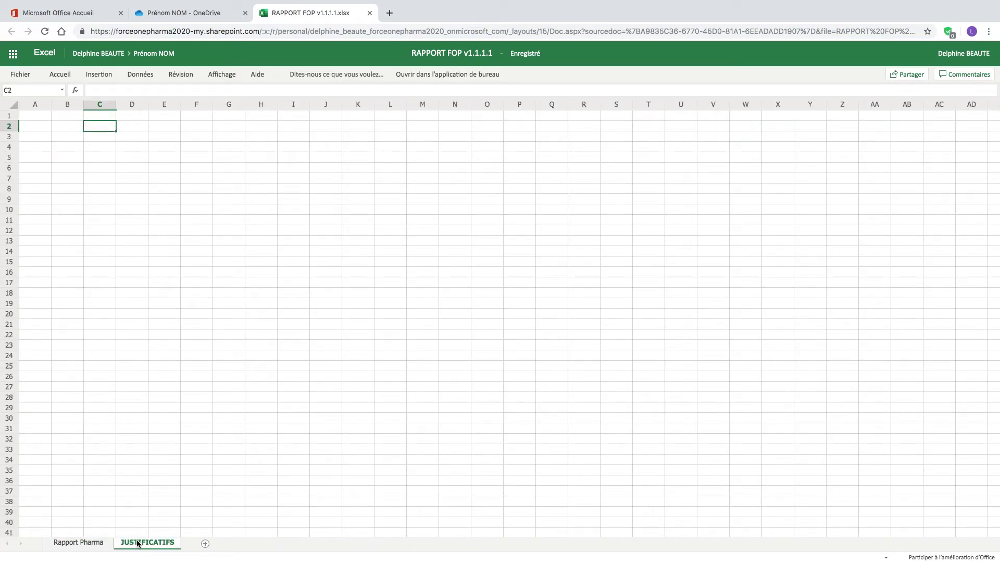
pyautogui.click(107, 542)
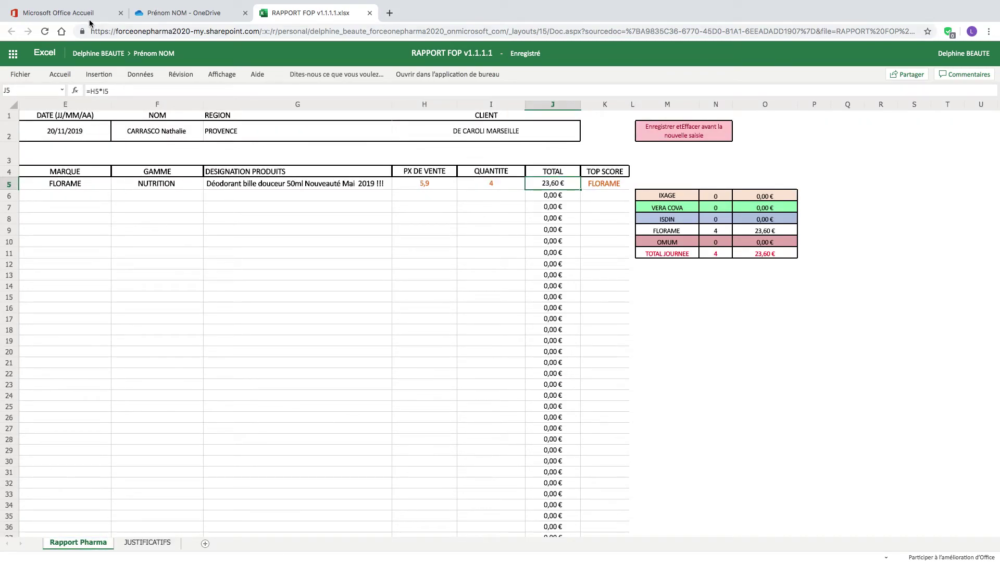
# - Close the report workbook and open an employee's folder under REGIONS > LANGUEDOC ROUSSILLON in OneDrive
pyautogui.click(370, 13)
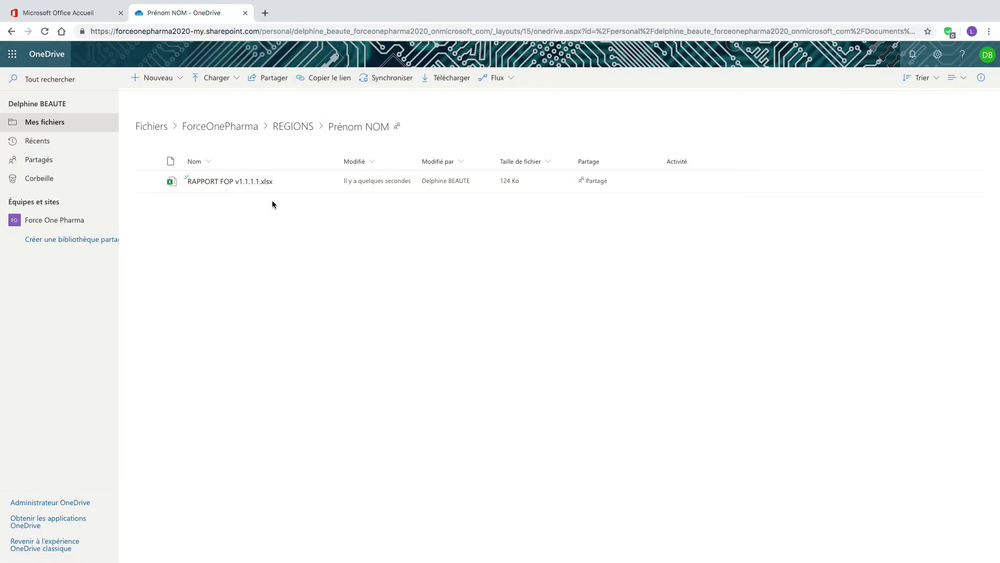
pyautogui.click(10, 33)
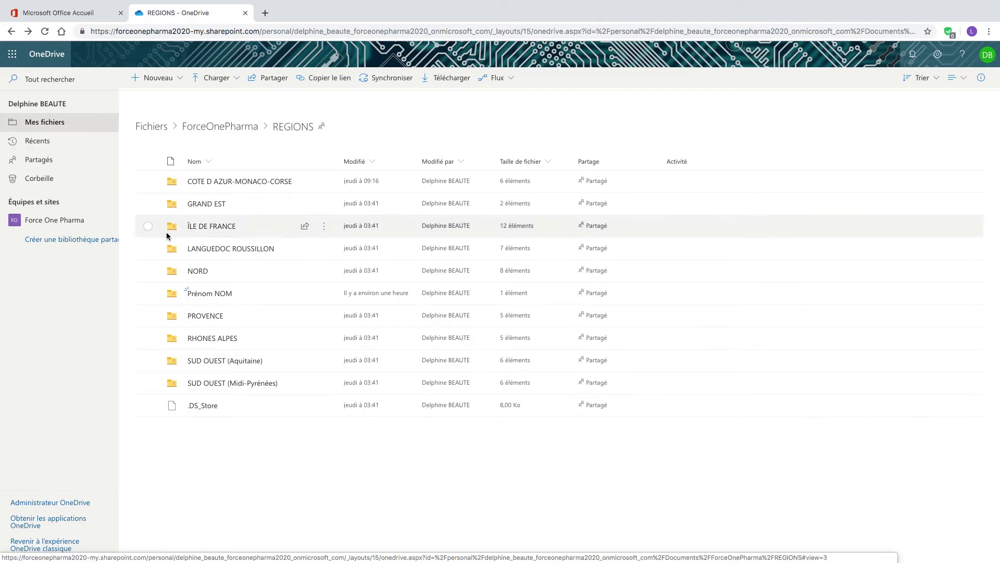
pyautogui.click(220, 254)
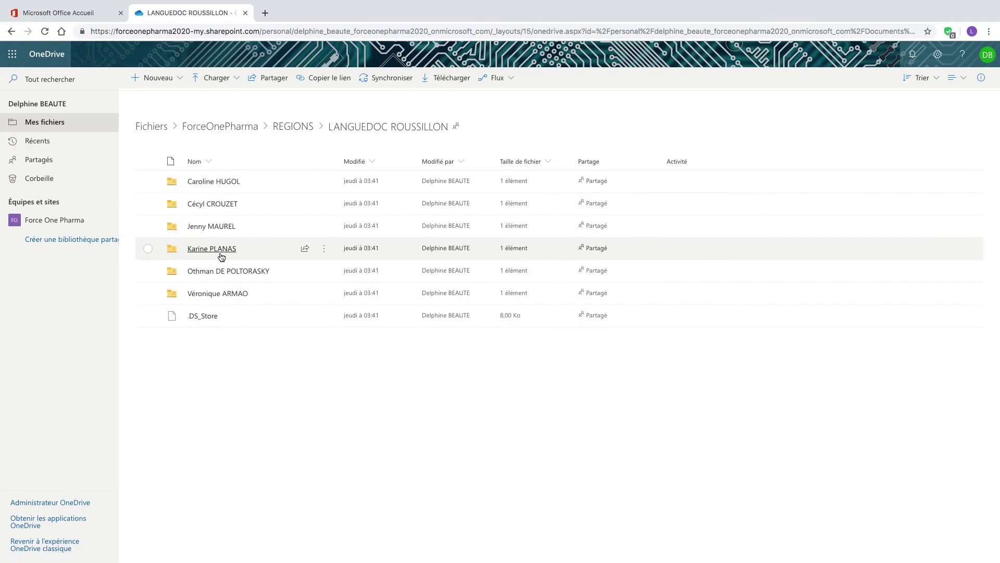
pyautogui.click(219, 251)
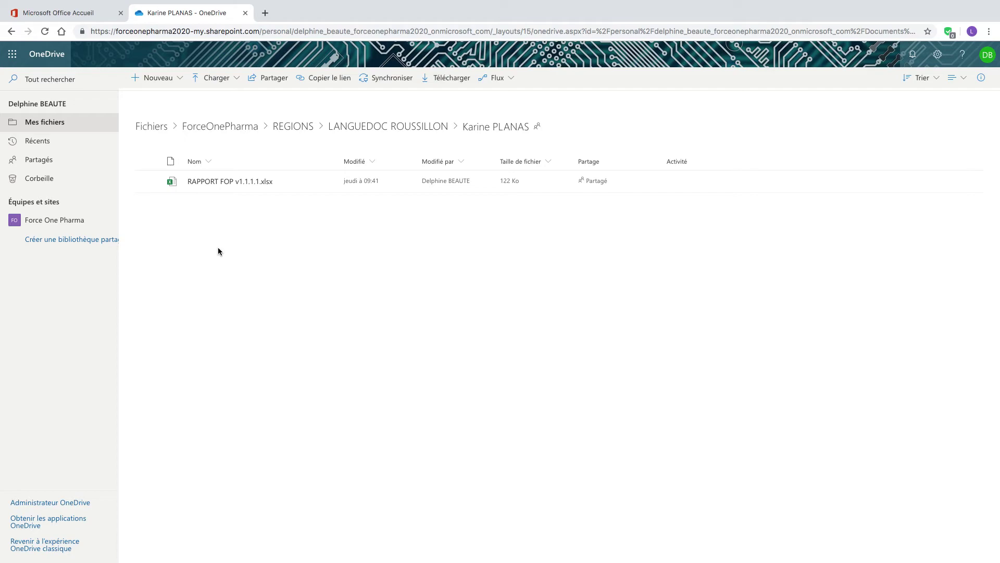
# - Go back up from the employee's folder through REGIONS to the ForceOnePharma folder
pyautogui.click(11, 31)
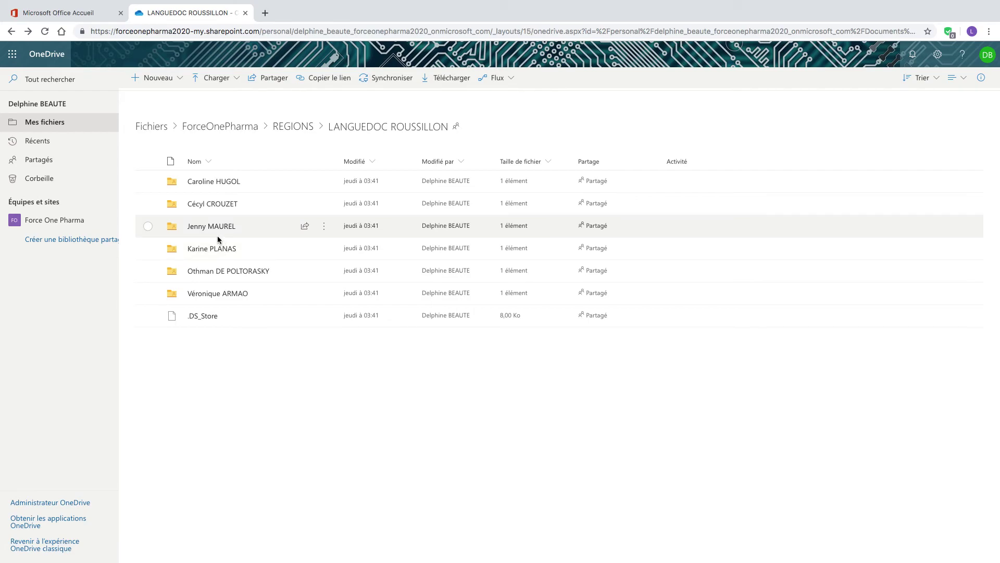
pyautogui.click(10, 31)
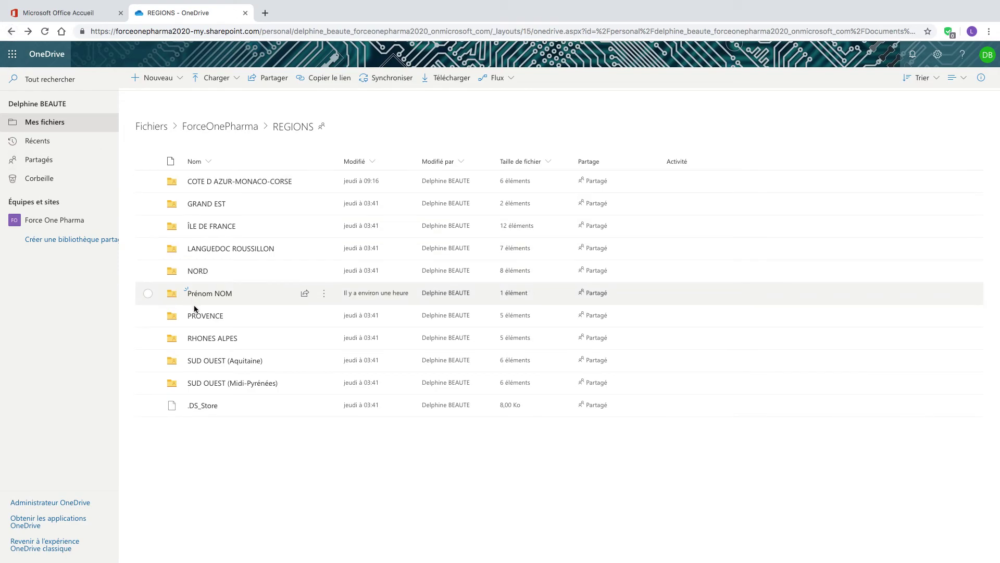
pyautogui.click(11, 31)
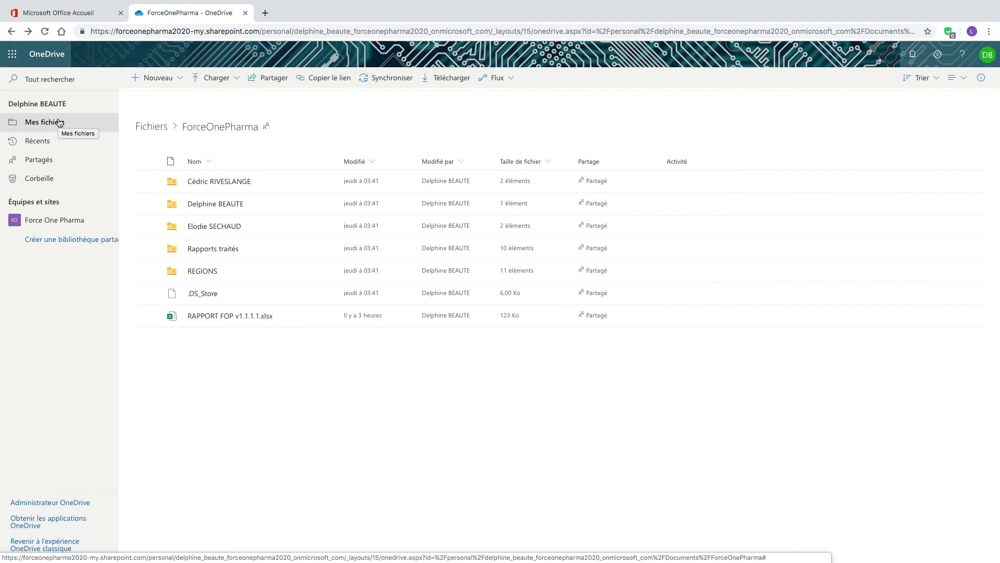
pyautogui.moveTo(739, 2)
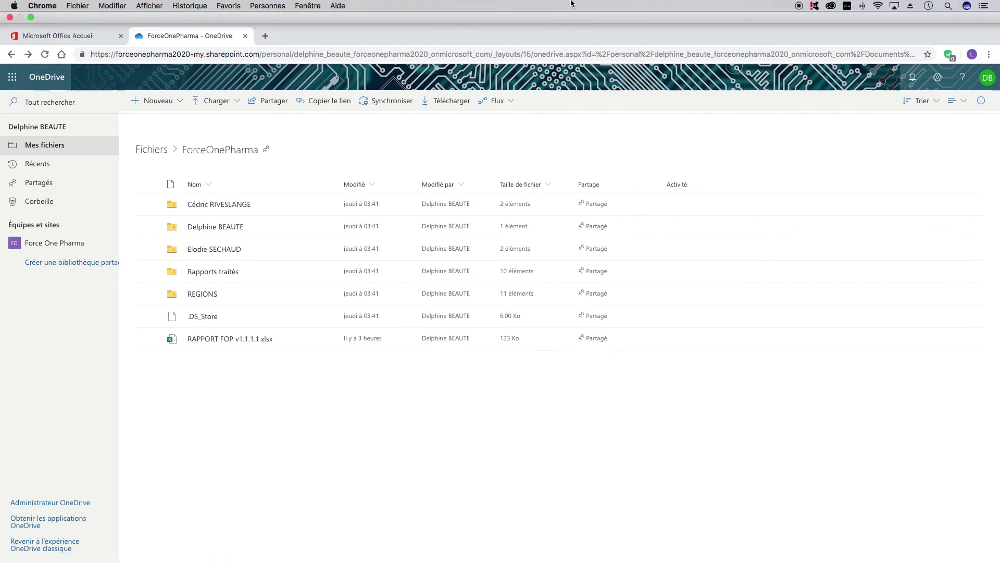